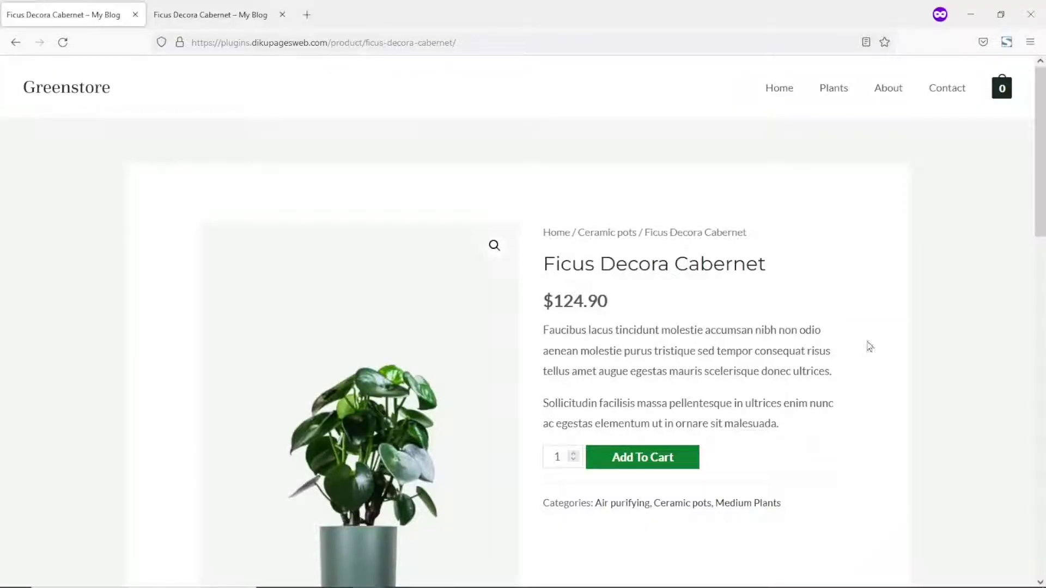
Scroll both Ficus Decora Cabernet tabs to compare the top Add To Cart and bottom Buy Now bars
scroll(870, 345, down, 3)
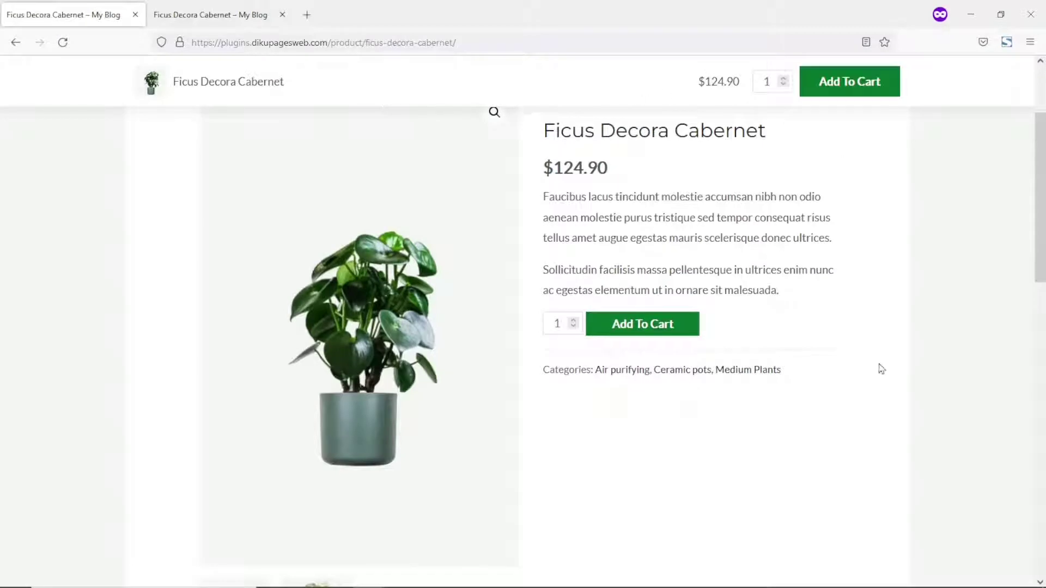
key(ctrl+Tab)
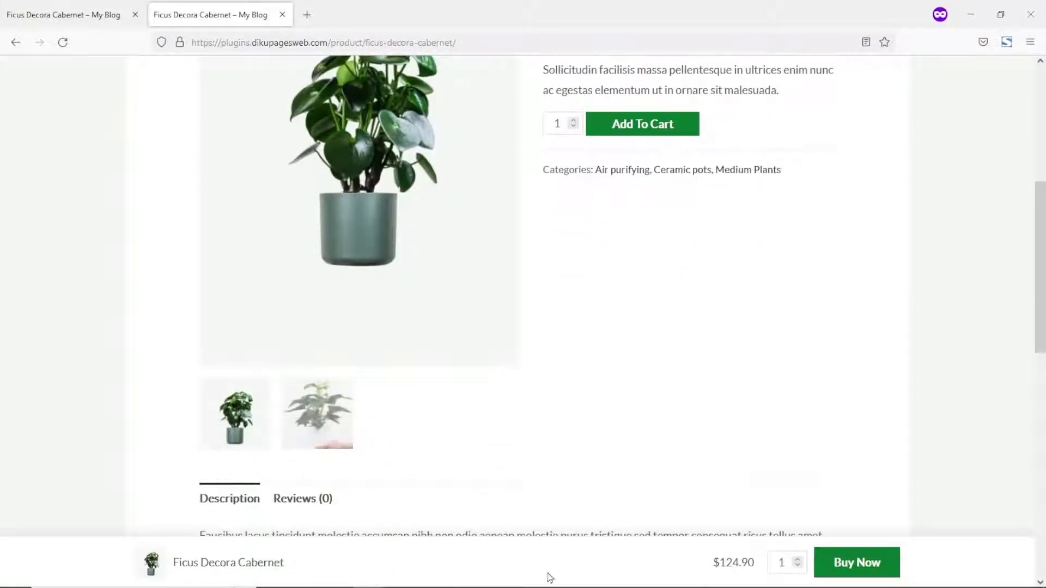
scroll(803, 306, up, 1)
scroll(839, 349, down, 1)
key(ctrl+Tab)
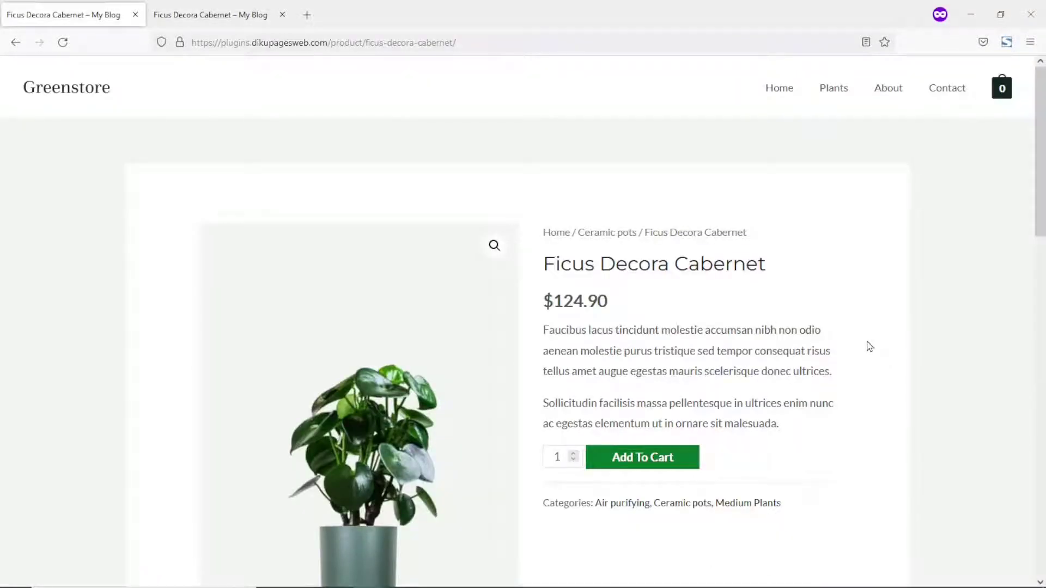
scroll(869, 347, down, 2)
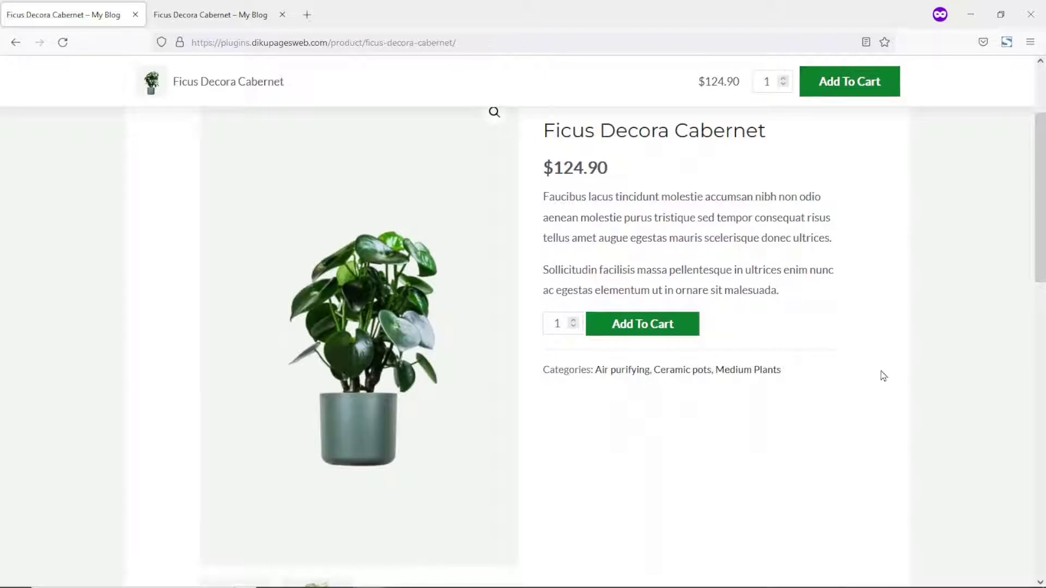
key(ctrl+Tab)
scroll(804, 306, down, 3)
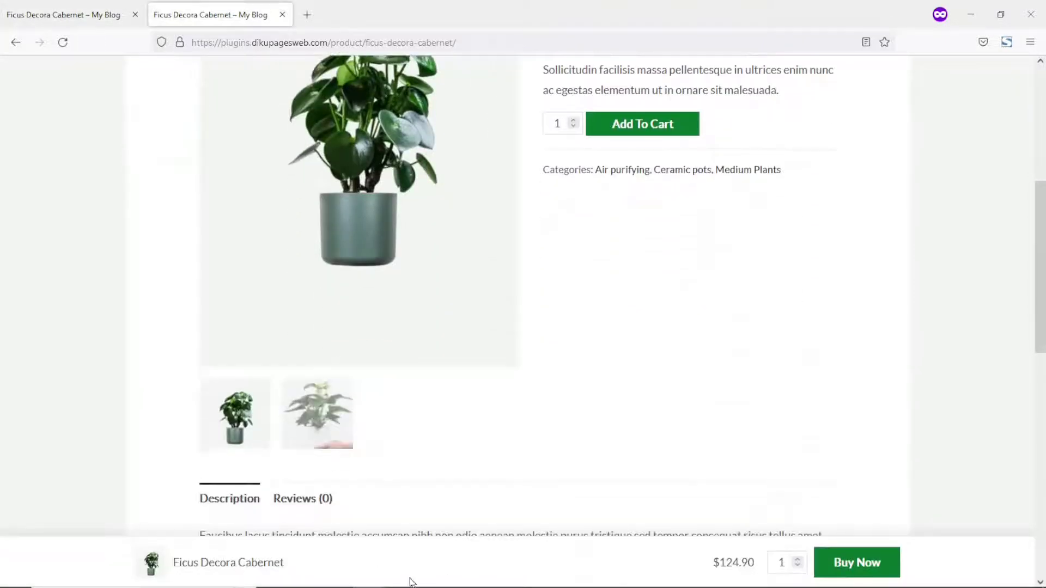
key(ctrl+Tab)
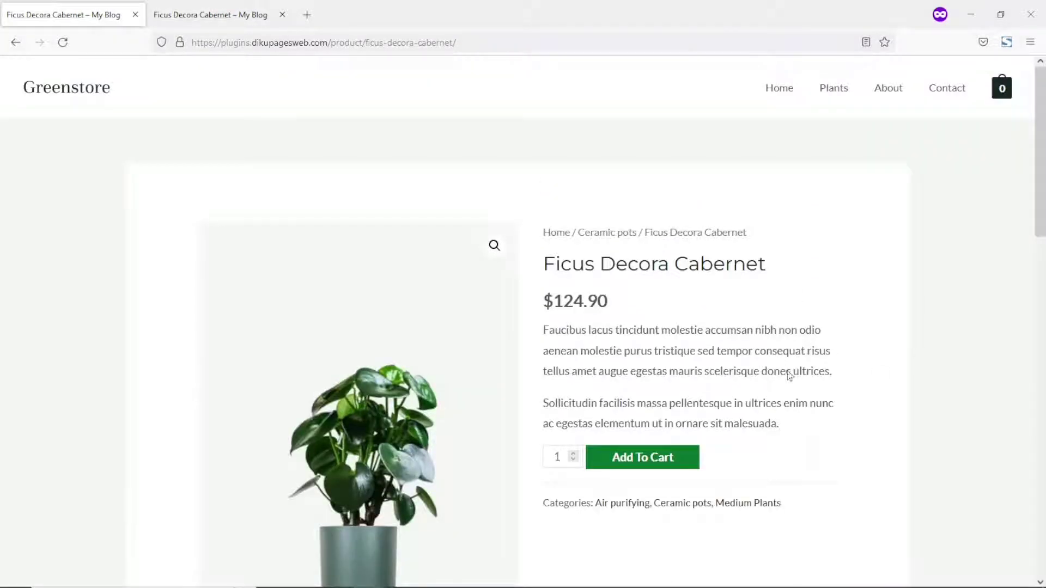
scroll(870, 346, down, 3)
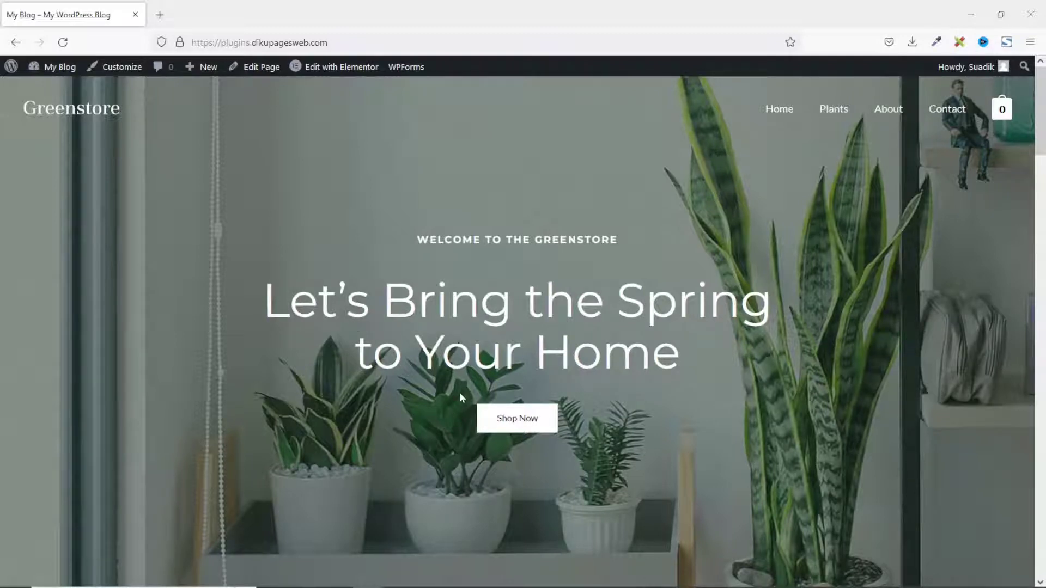
Search Plugins > Add New for 'sticky add to cart' and install WPC Sticky Add To Cart for WooCommerce
click(60, 67)
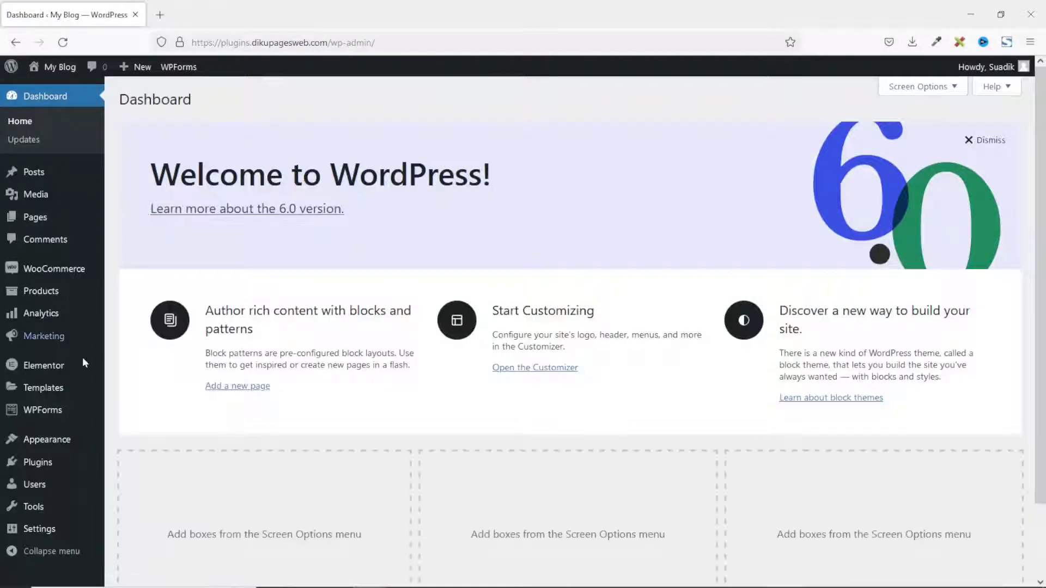
mouse_move(31, 472)
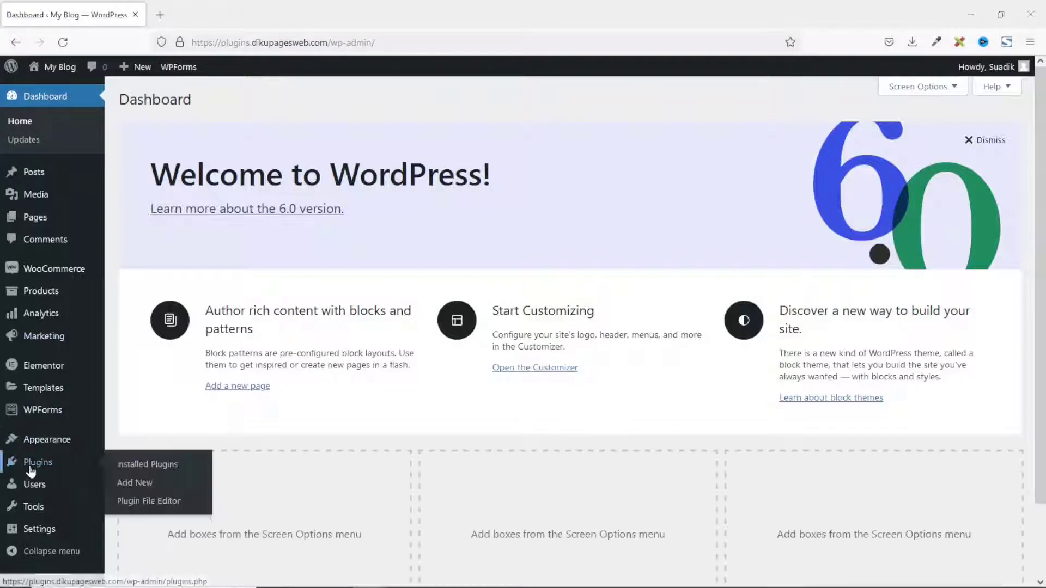
click(131, 486)
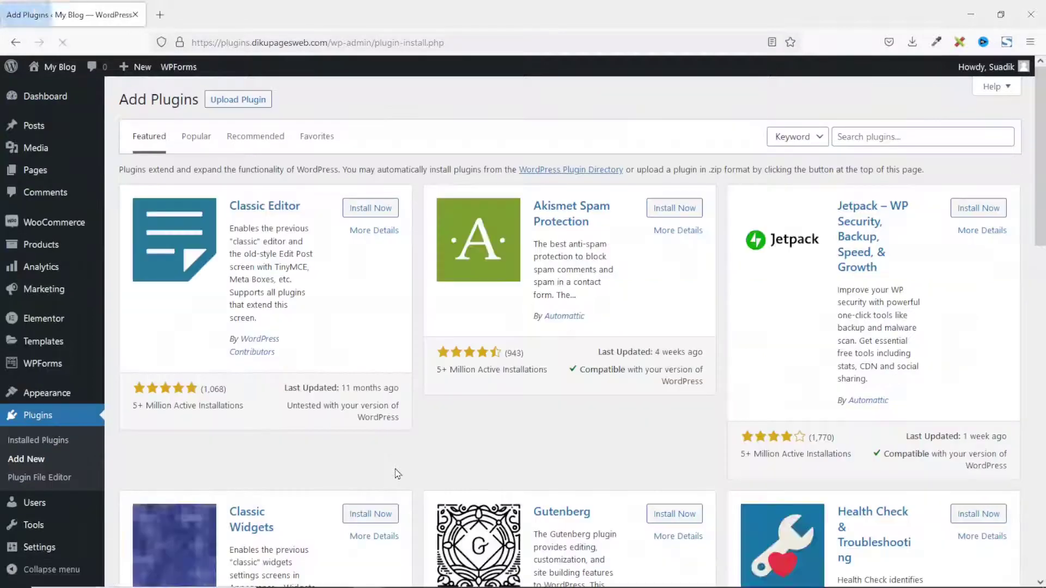
click(891, 139)
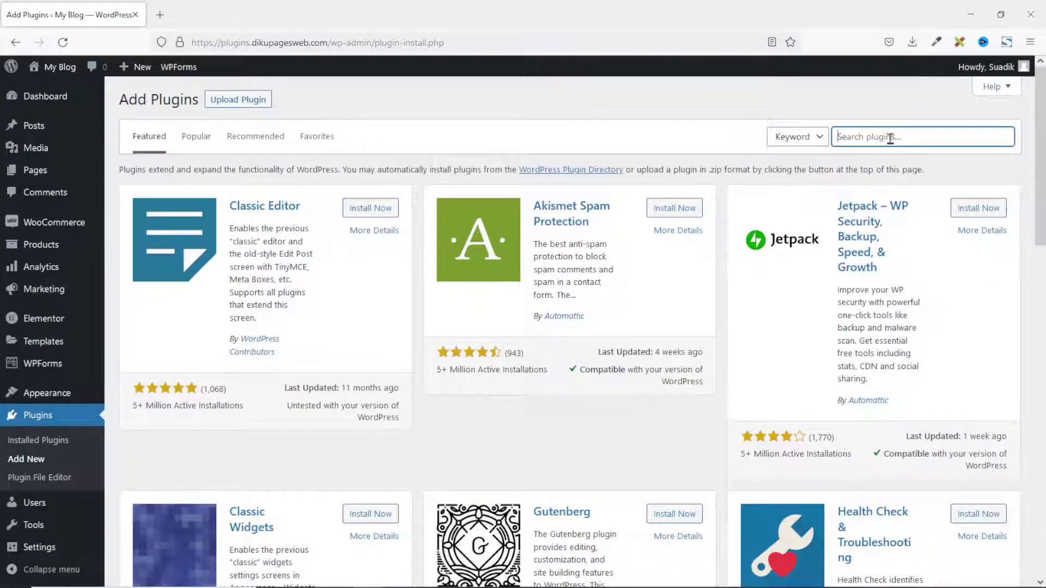
text(sticky add to cart)
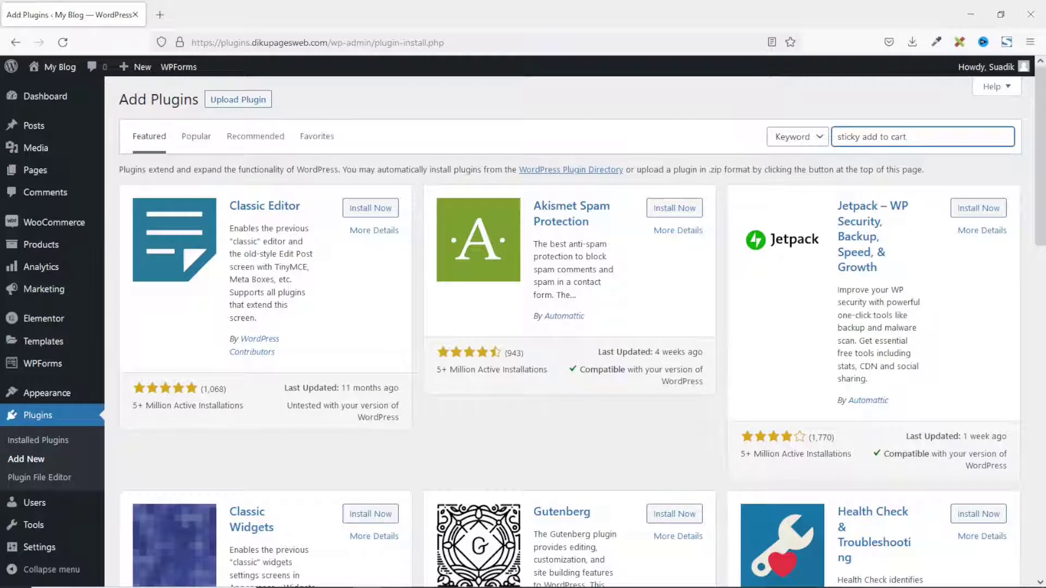
key(Return)
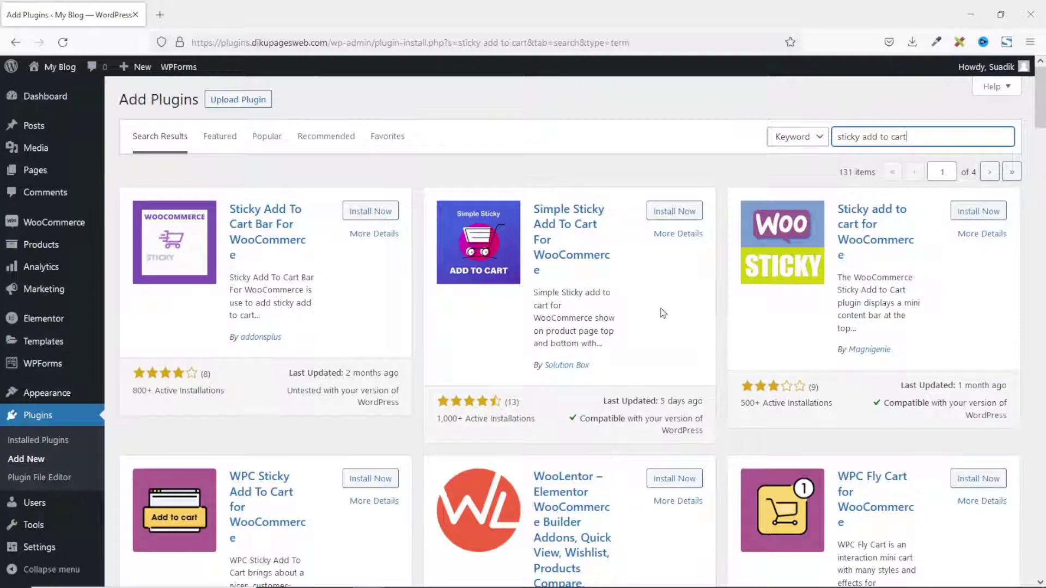
scroll(270, 218, down, 3)
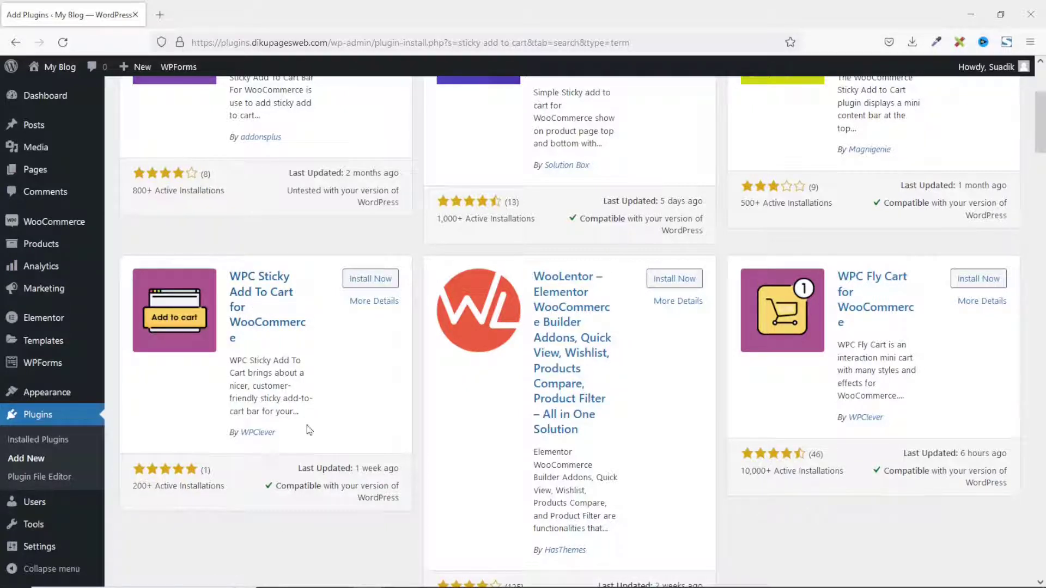
click(372, 280)
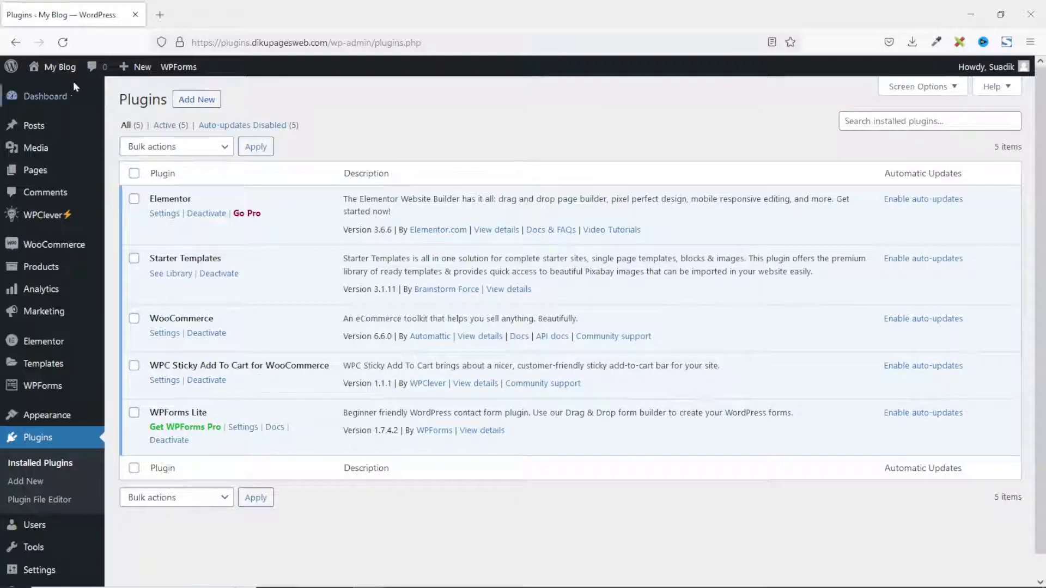
Open the store in a new tab and scroll the Alocasia Regal Shield page to view its bottom sticky bar
mouse_move(59, 71)
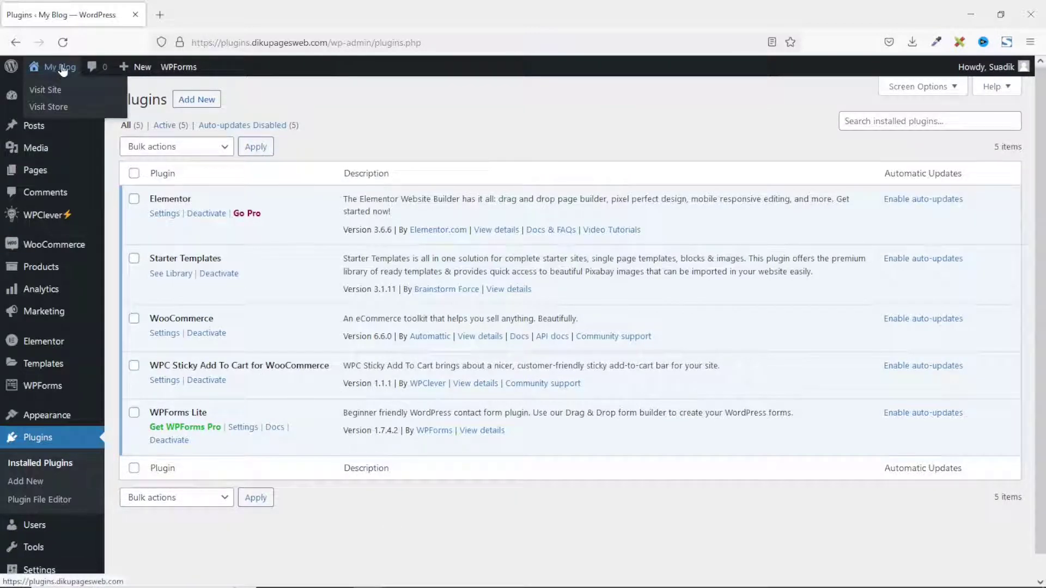
right_click(58, 112)
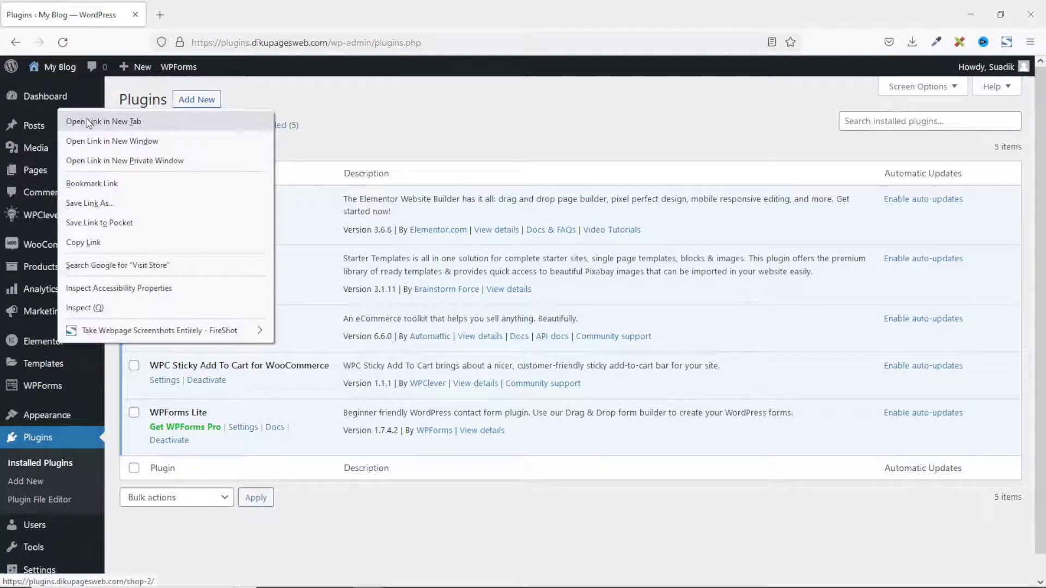
click(87, 122)
click(221, 16)
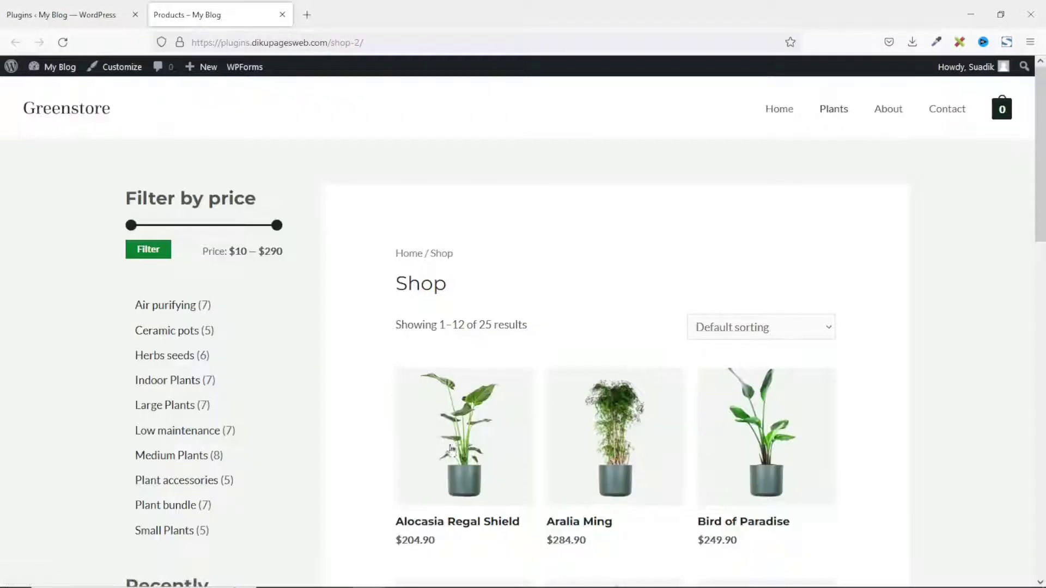
click(470, 415)
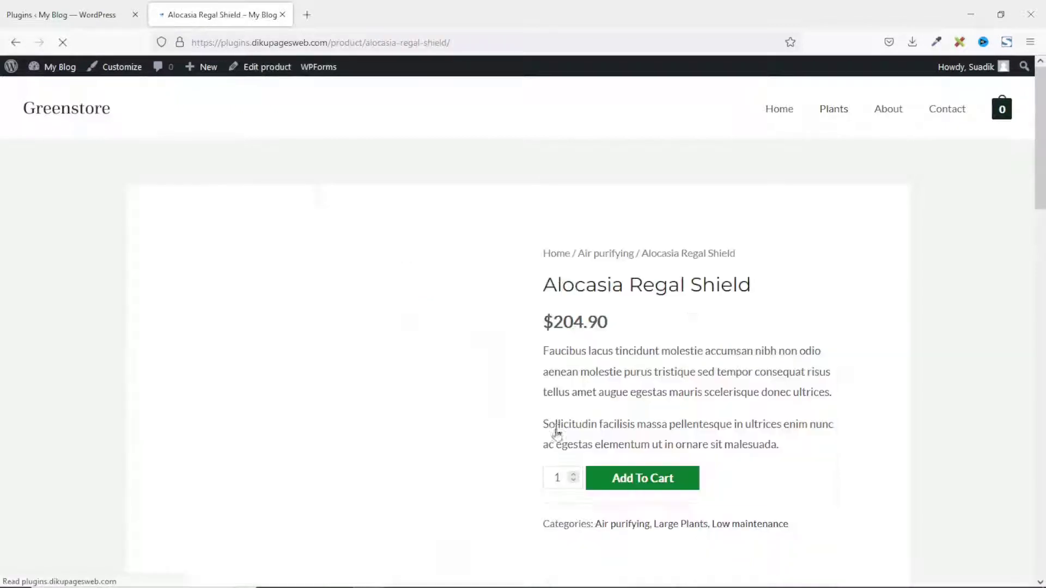
scroll(853, 292, down, 1)
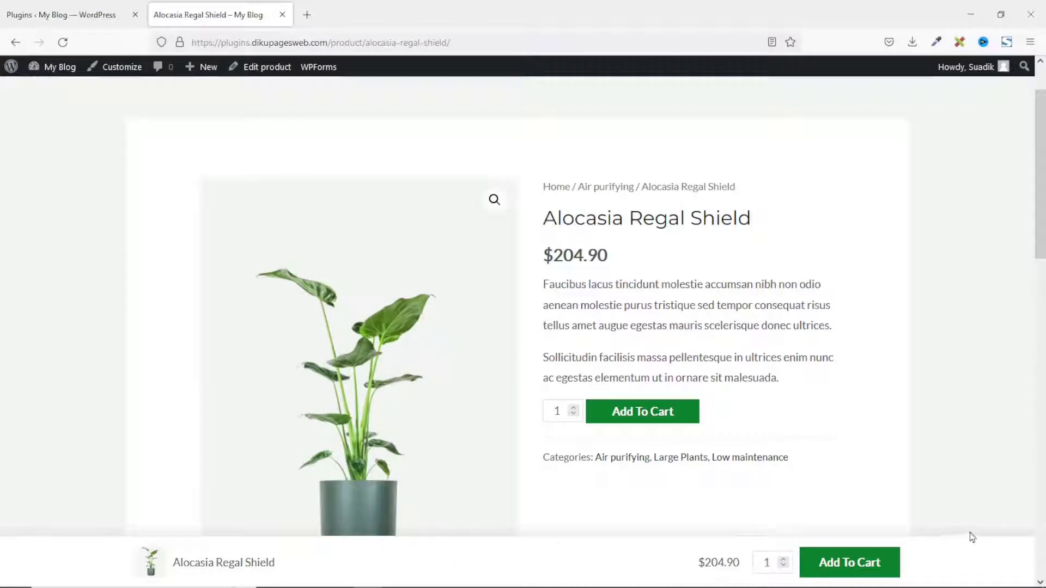
scroll(892, 373, down, 2)
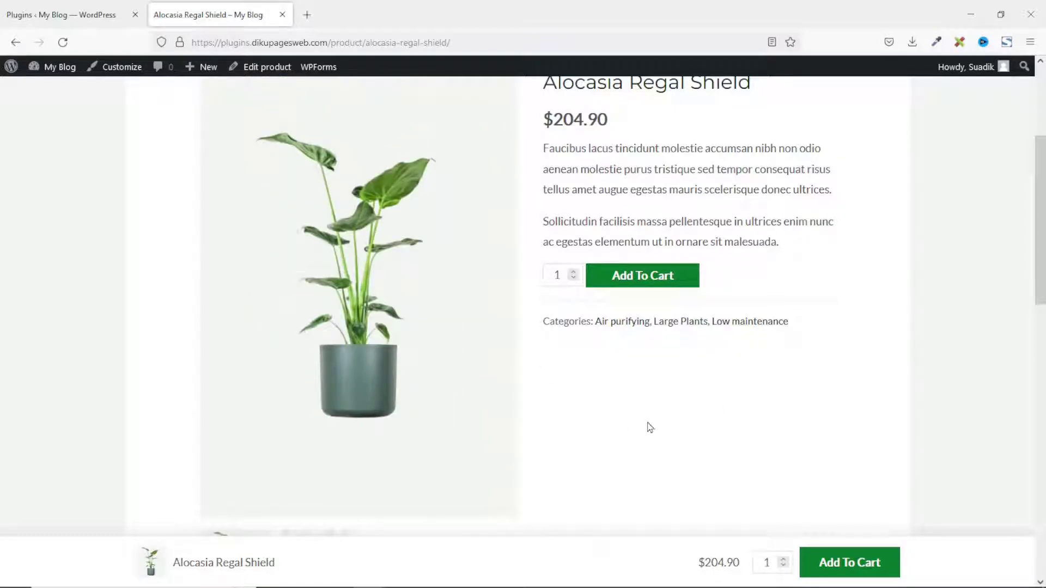
click(74, 23)
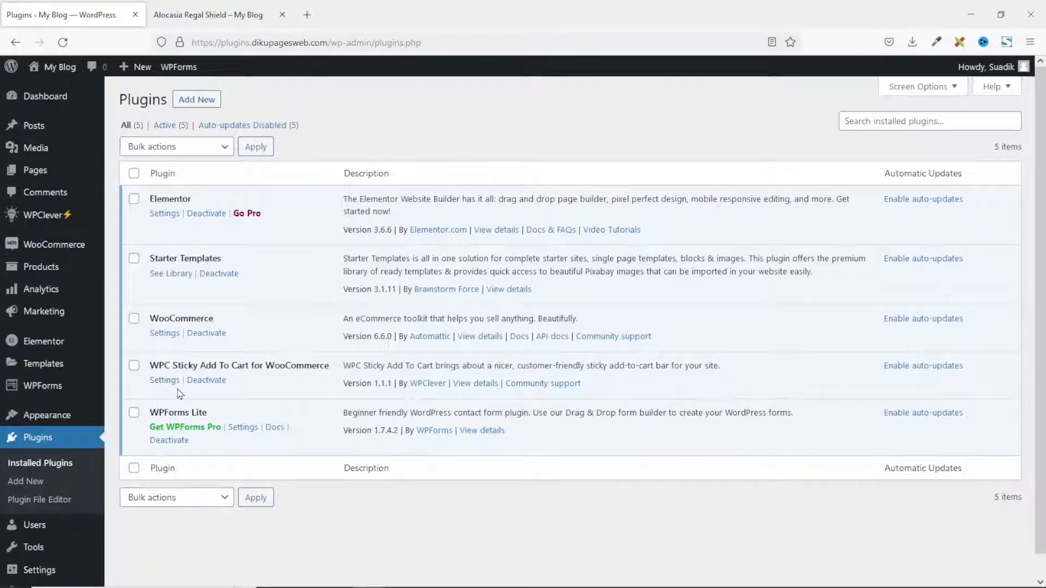
Set the Sticky Add To Cart Position to Top and save the options
mouse_move(43, 221)
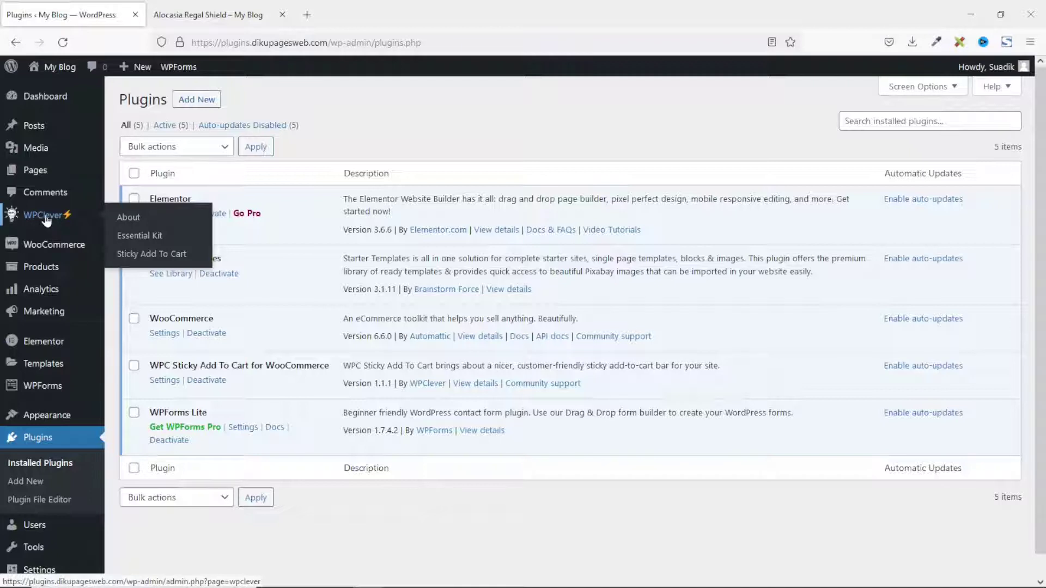
click(153, 253)
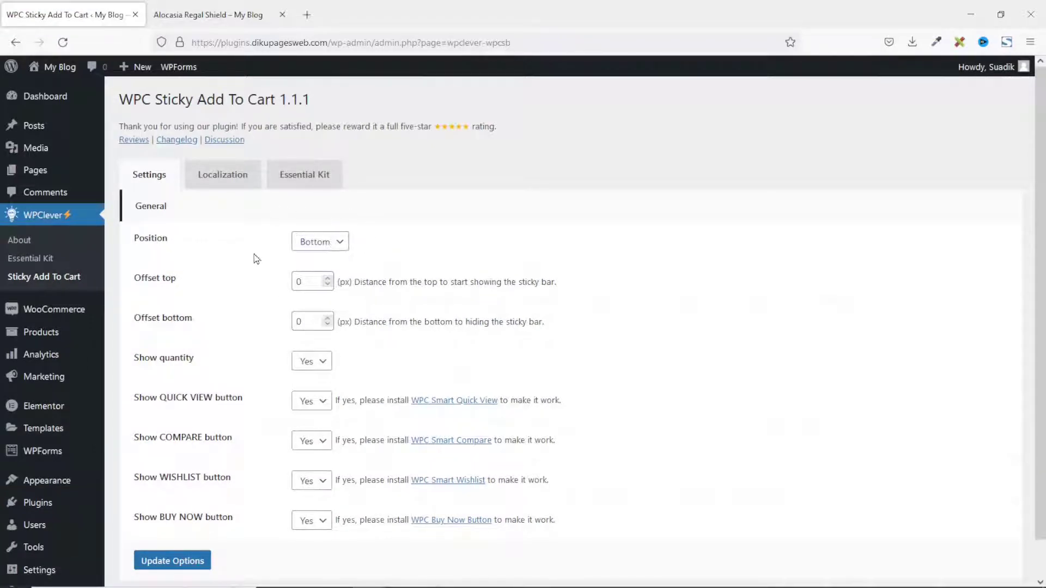
click(337, 242)
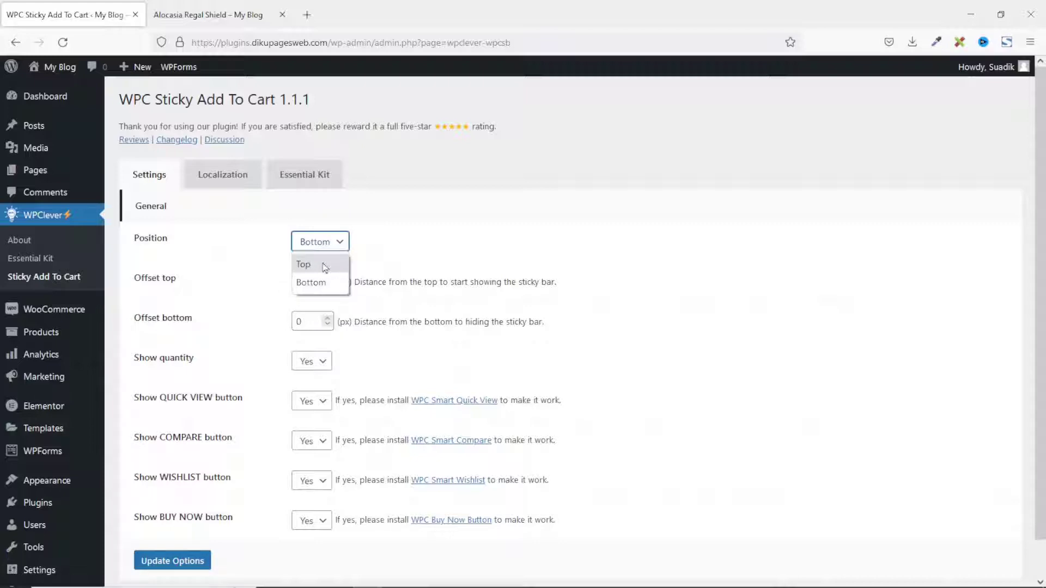
click(325, 266)
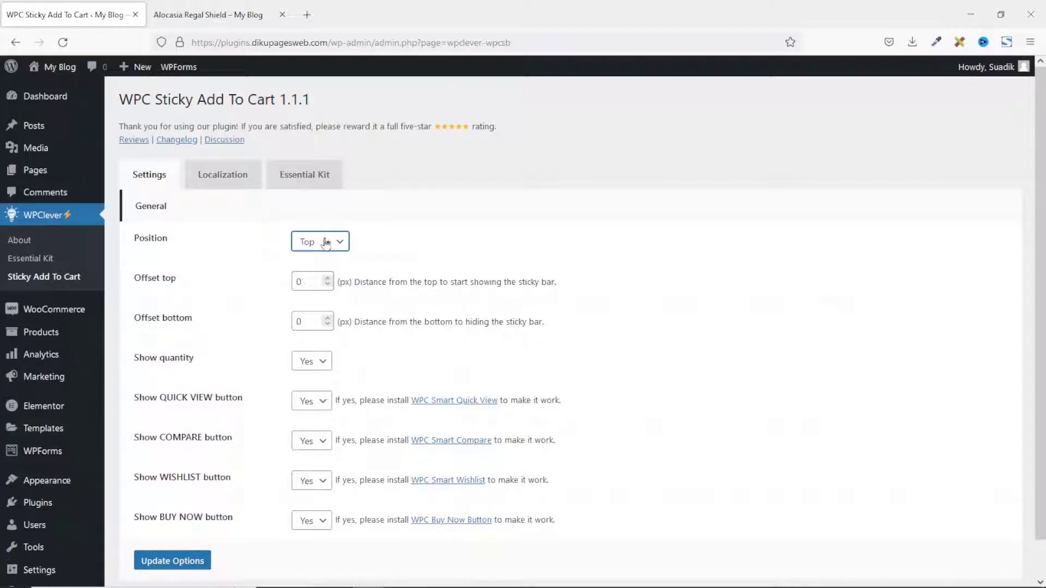
click(180, 567)
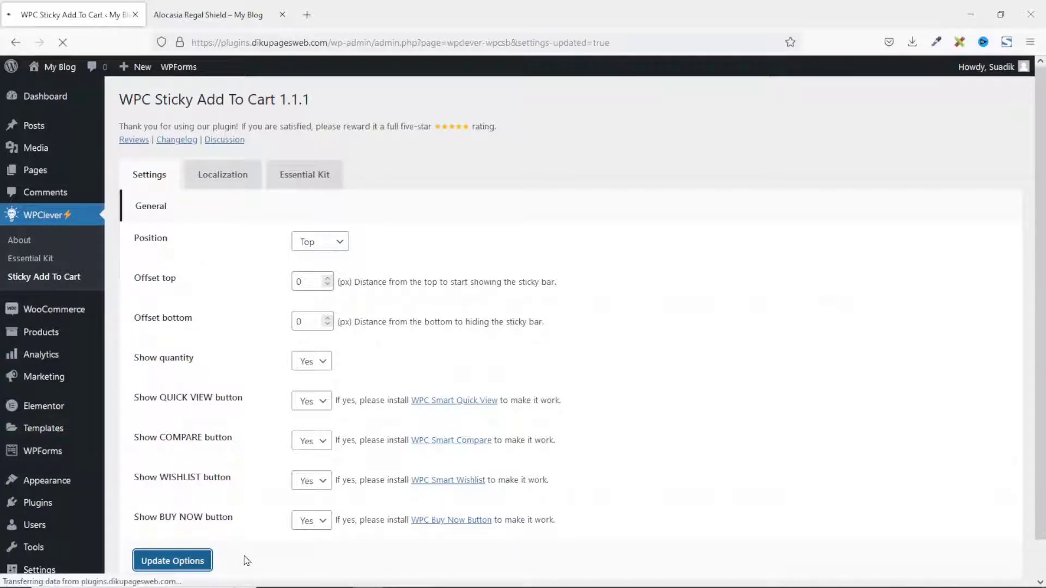
click(207, 15)
Reload the Alocasia Regal Shield page to see the sticky bar at the top
click(62, 43)
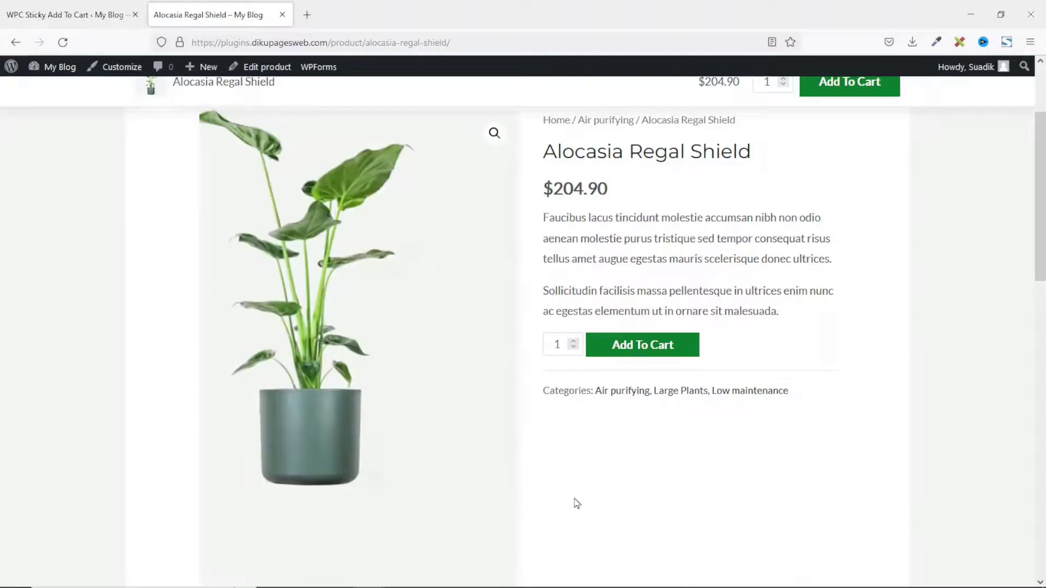
Switch the sticky bar Position back to Bottom, keep Show quantity at Yes, and save
click(73, 18)
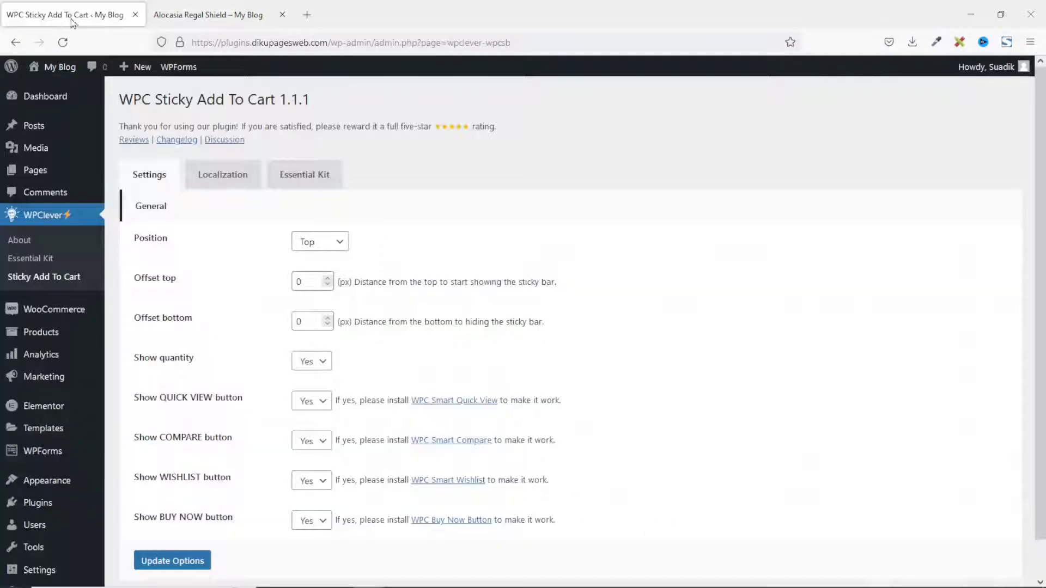
click(310, 241)
click(317, 285)
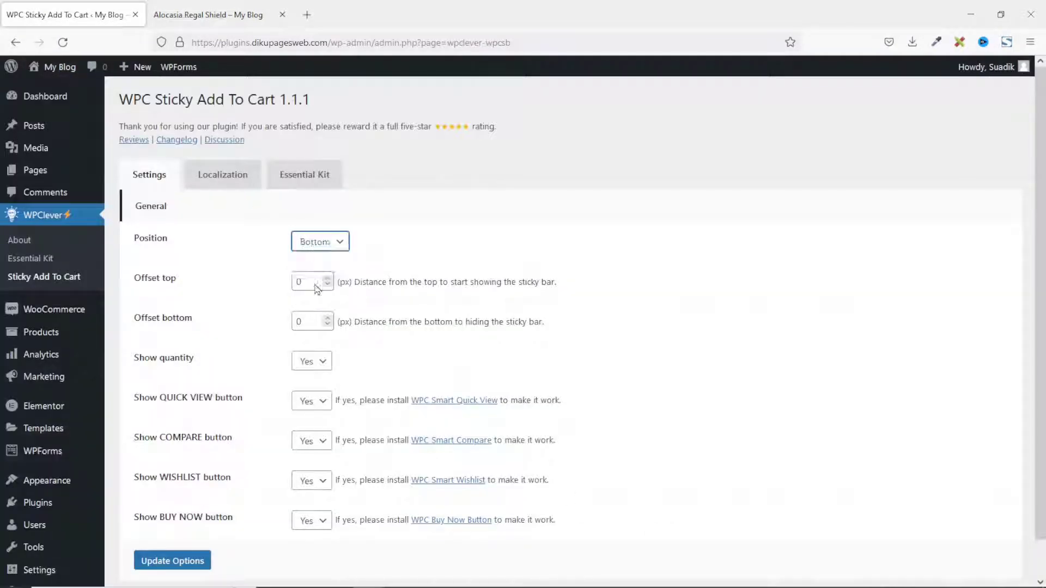
click(323, 365)
click(323, 364)
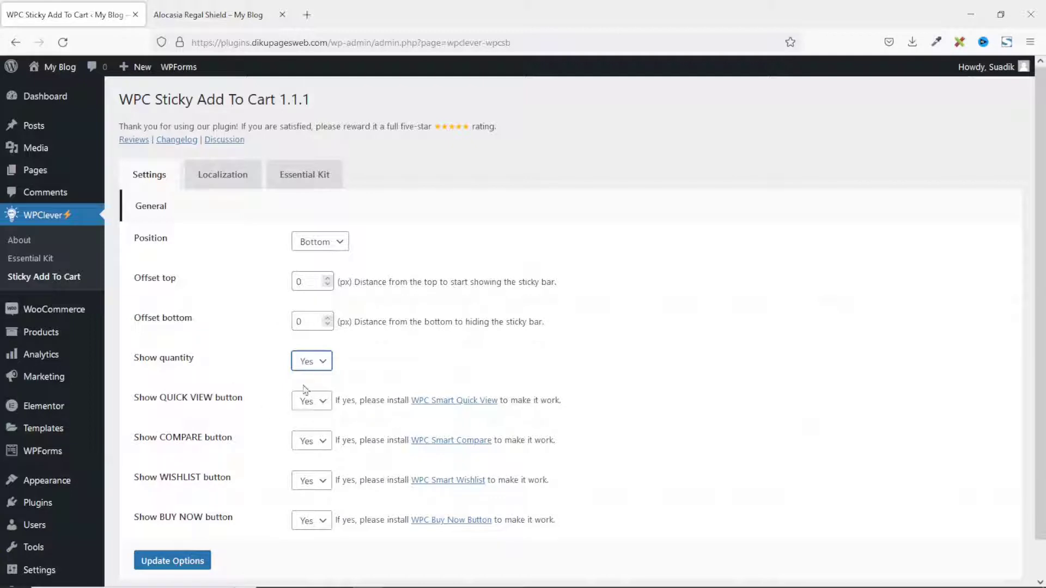
click(318, 362)
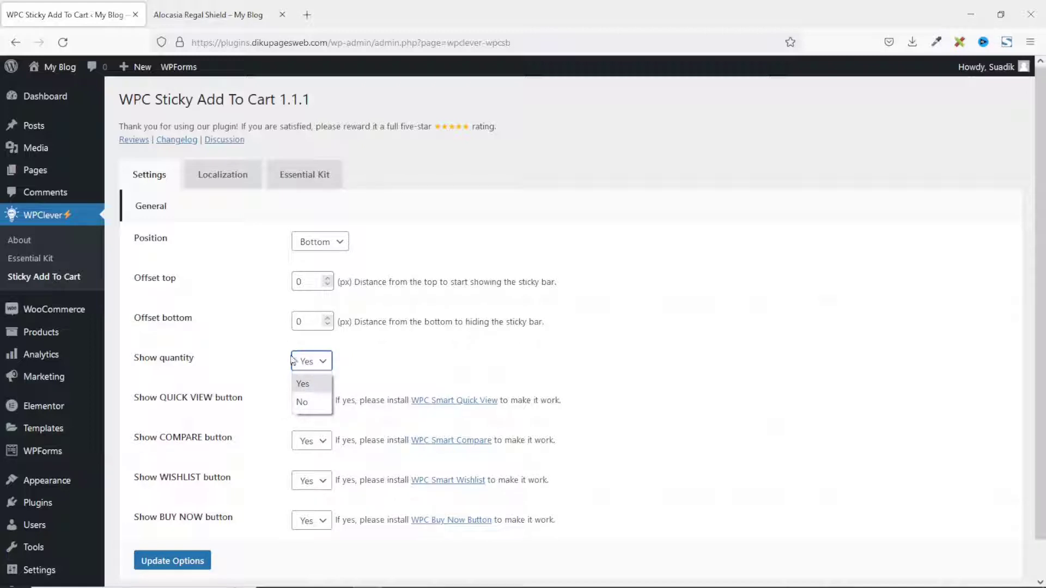
click(314, 347)
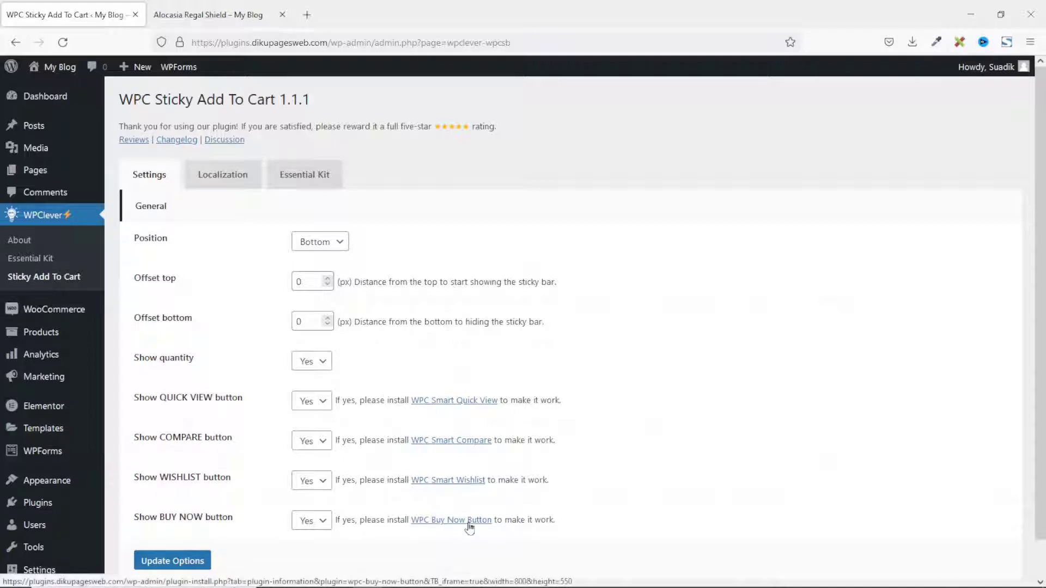
click(188, 562)
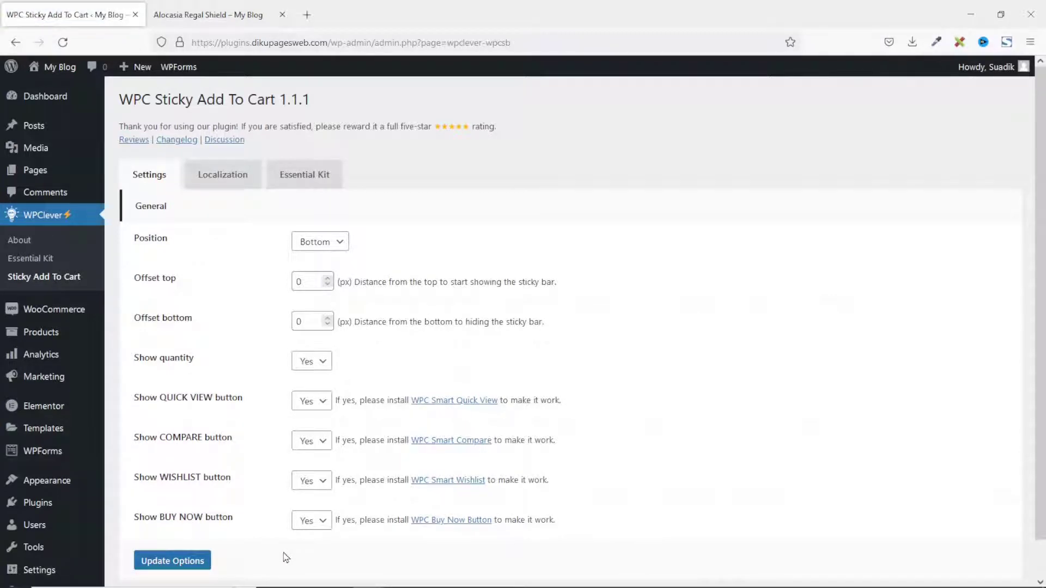
In Localization, change the Add to cart label to 'Buy Now' and save
click(219, 177)
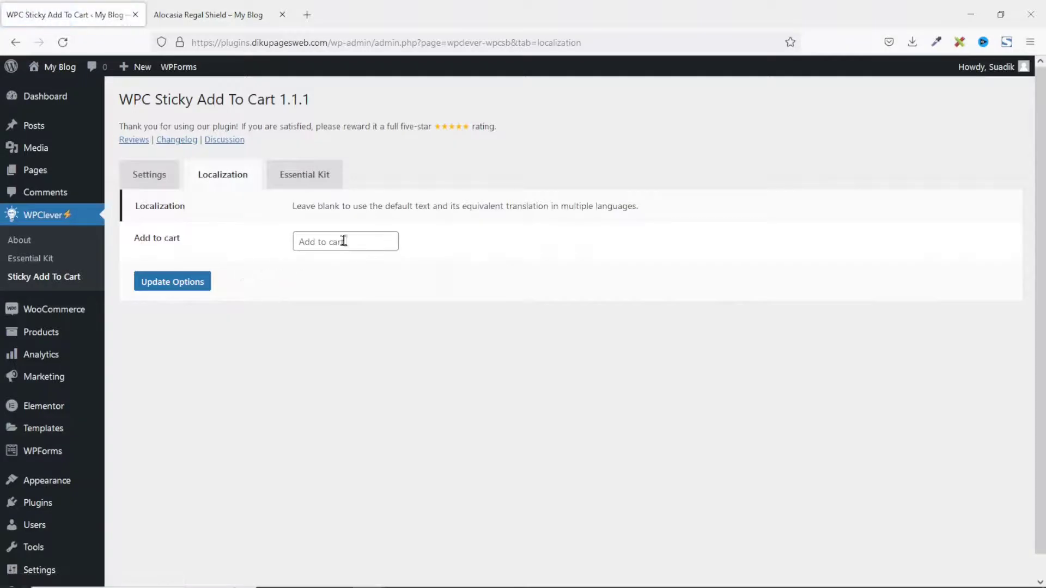
click(343, 240)
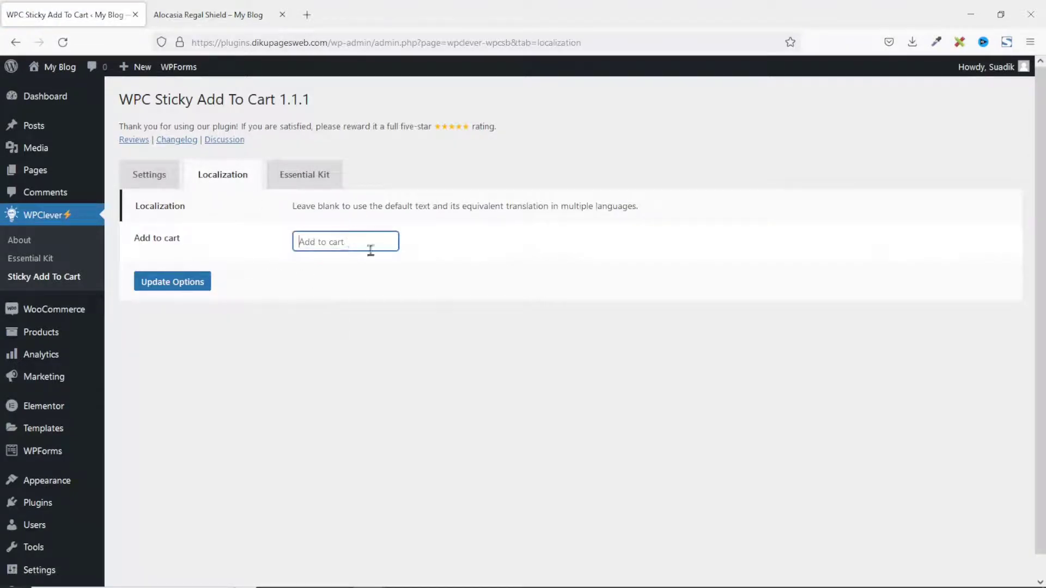
text(Buy Now)
click(190, 286)
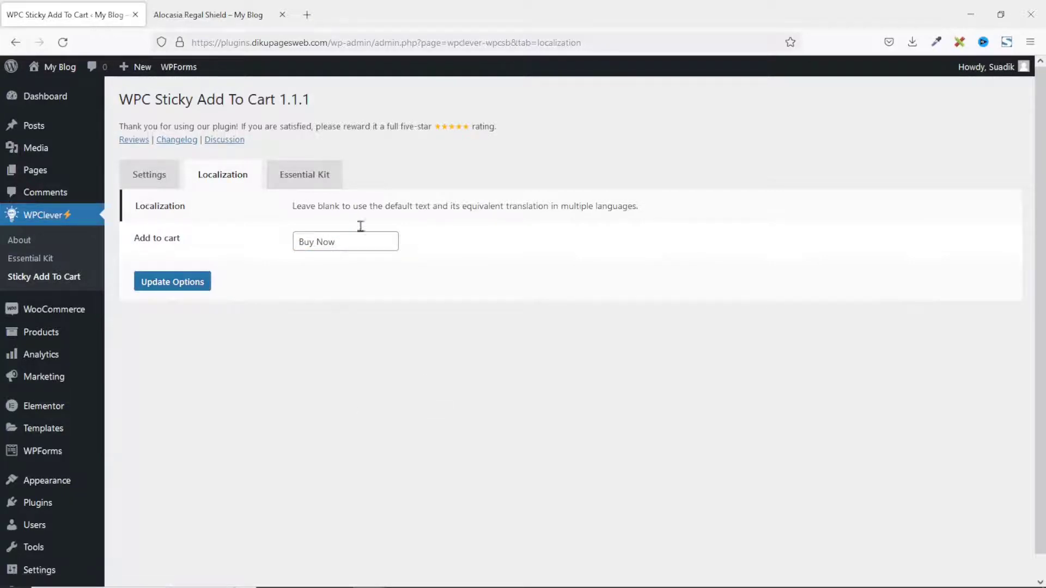
Browse the WPClever Essential Kit plugin list
click(307, 174)
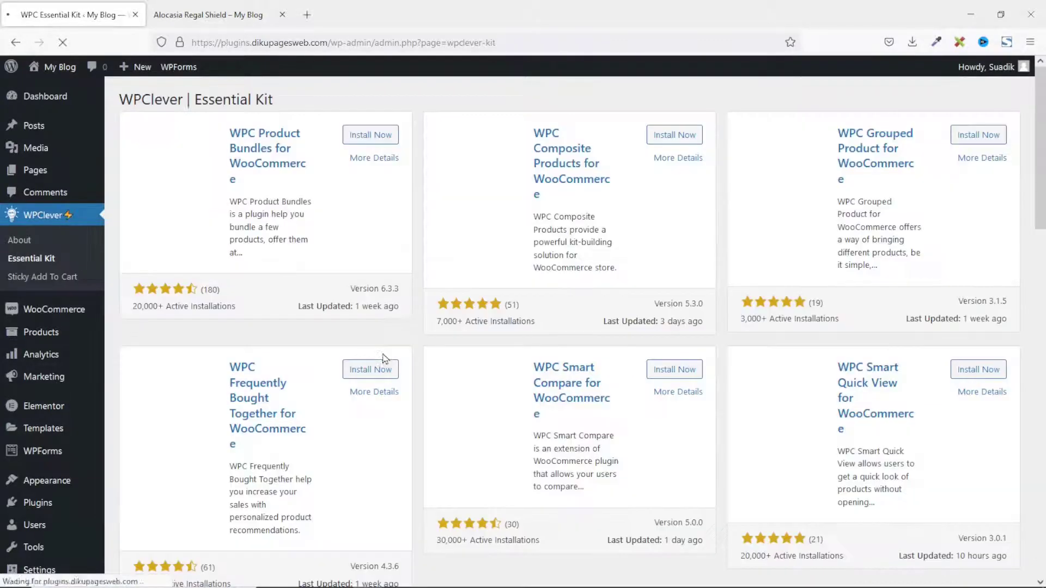
scroll(835, 422, down, 10)
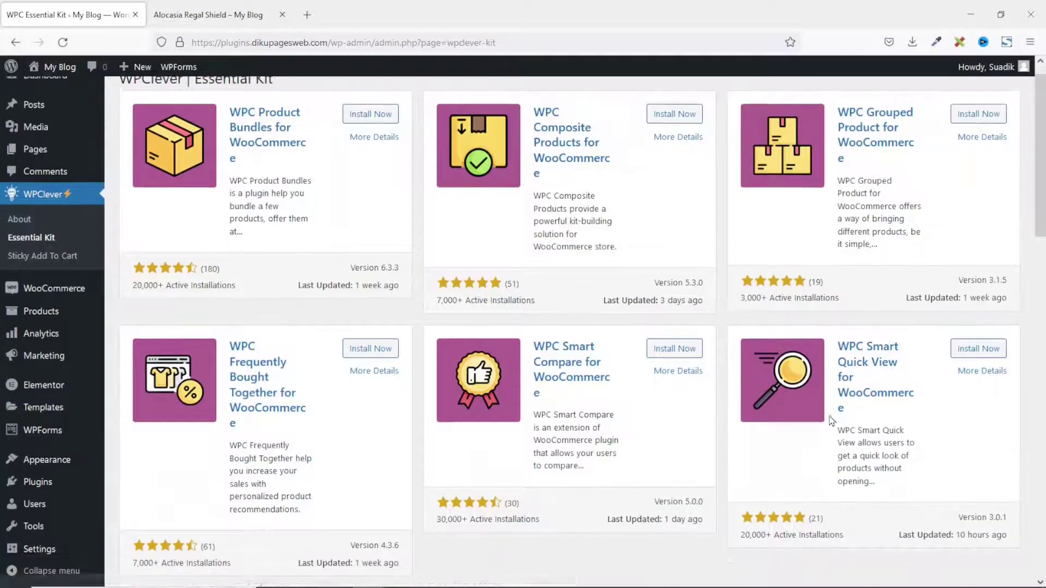
scroll(835, 423, down, 8)
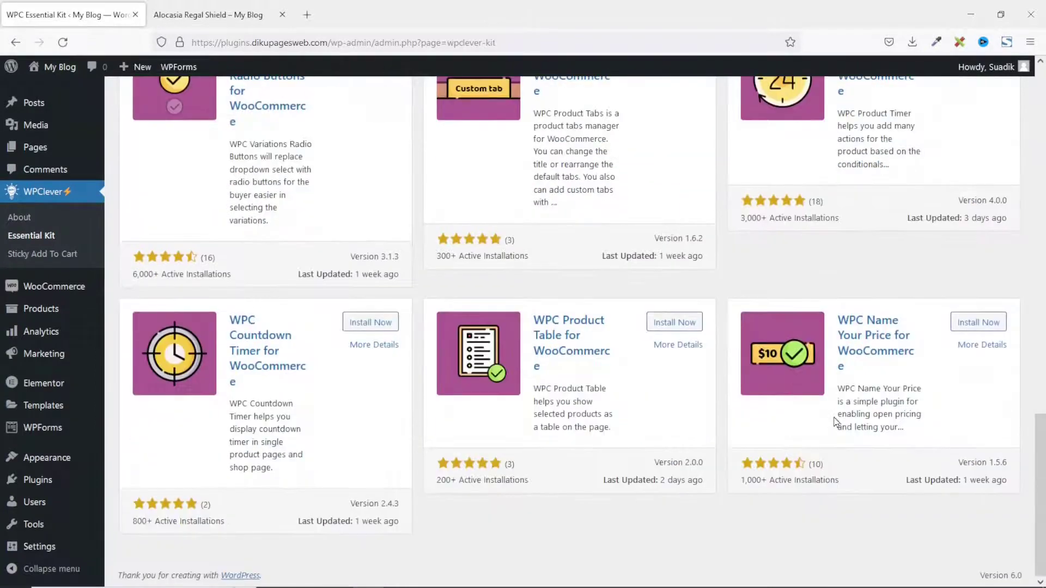
scroll(835, 422, up, 15)
scroll(835, 422, up, 5)
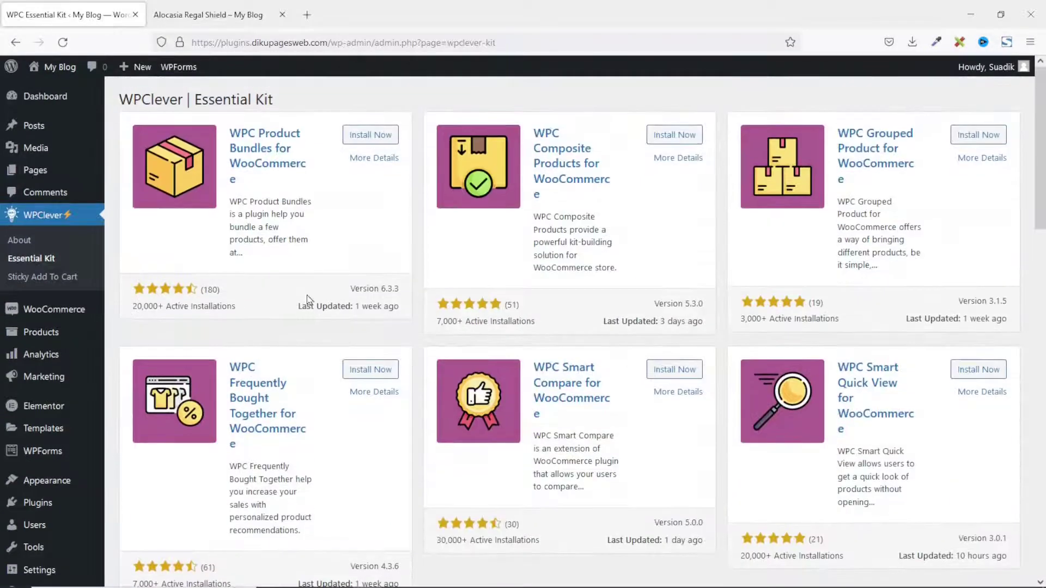
Reload the product page, set the bottom bar quantity to 3, and buy via Buy Now
click(228, 17)
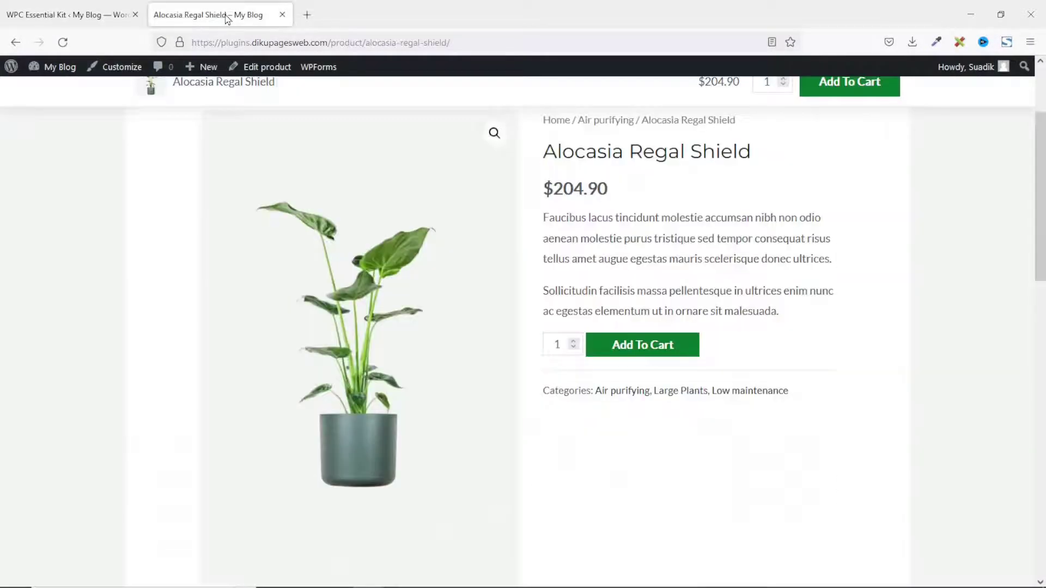
click(63, 42)
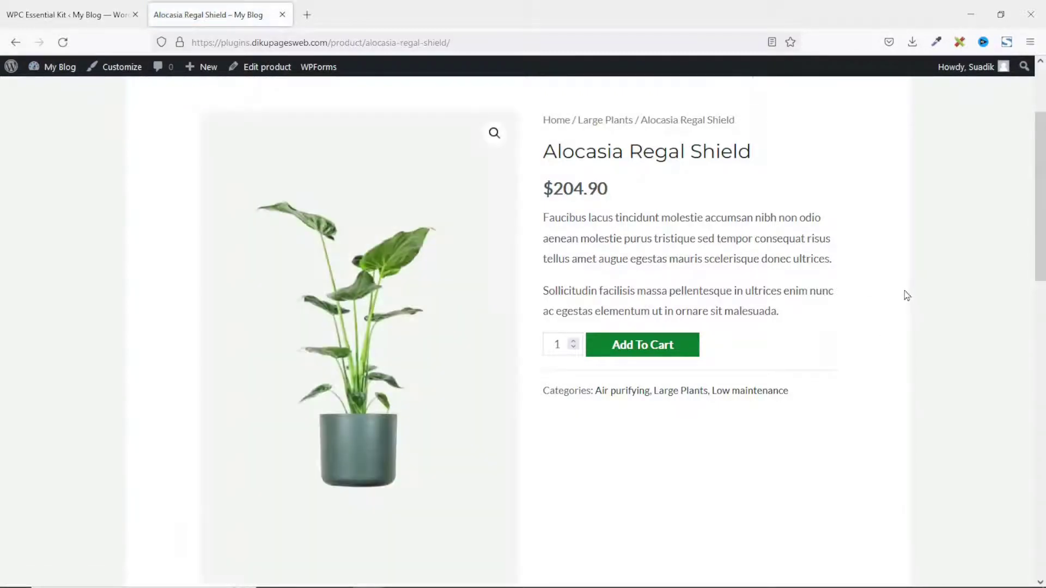
scroll(884, 341, down, 3)
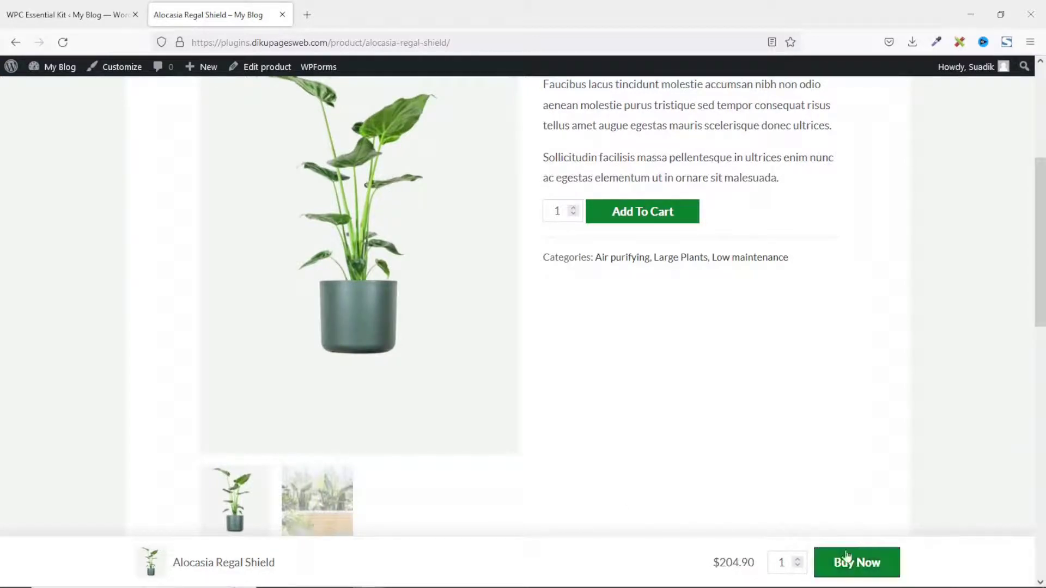
click(798, 567)
click(798, 567)
click(797, 561)
click(797, 560)
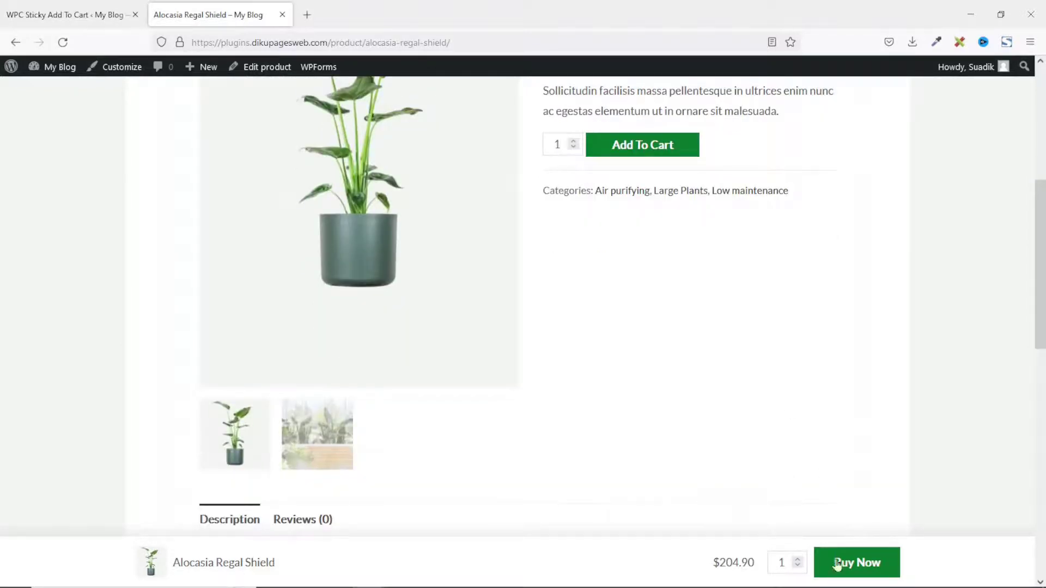
click(849, 567)
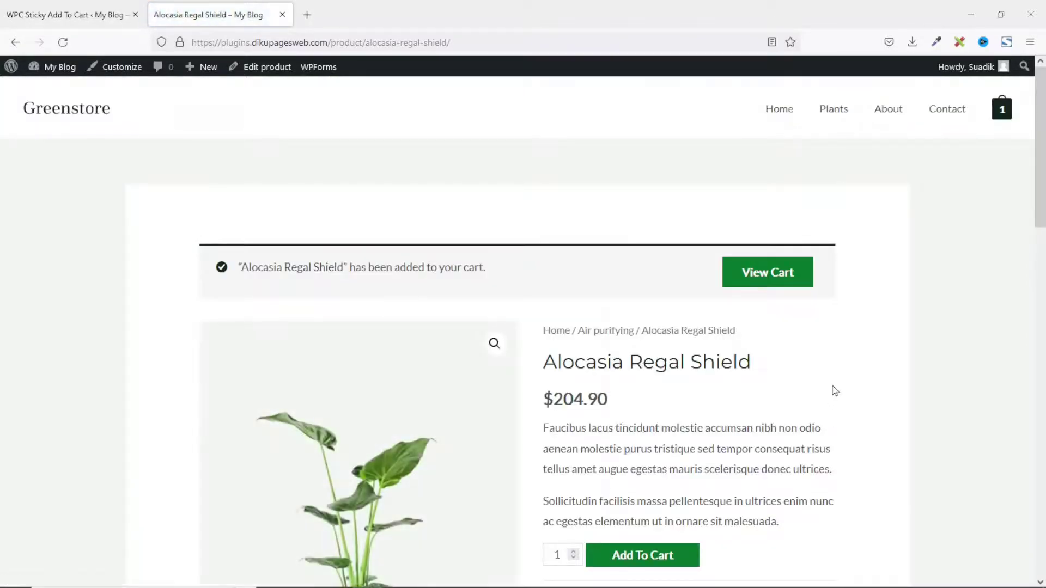
Open the cart with the Alocasia Regal Shield and proceed to checkout
click(767, 278)
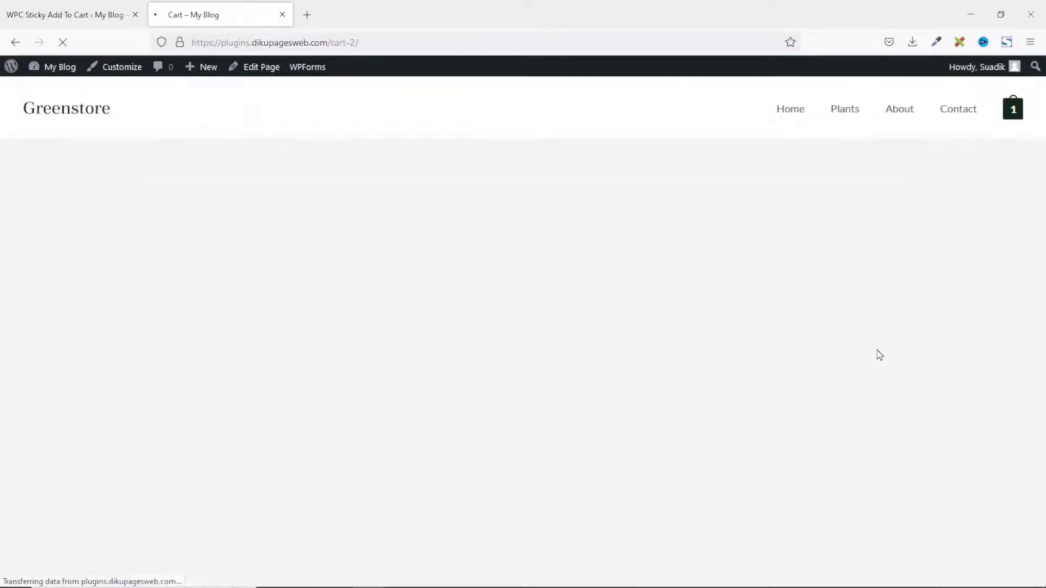
scroll(878, 355, down, 5)
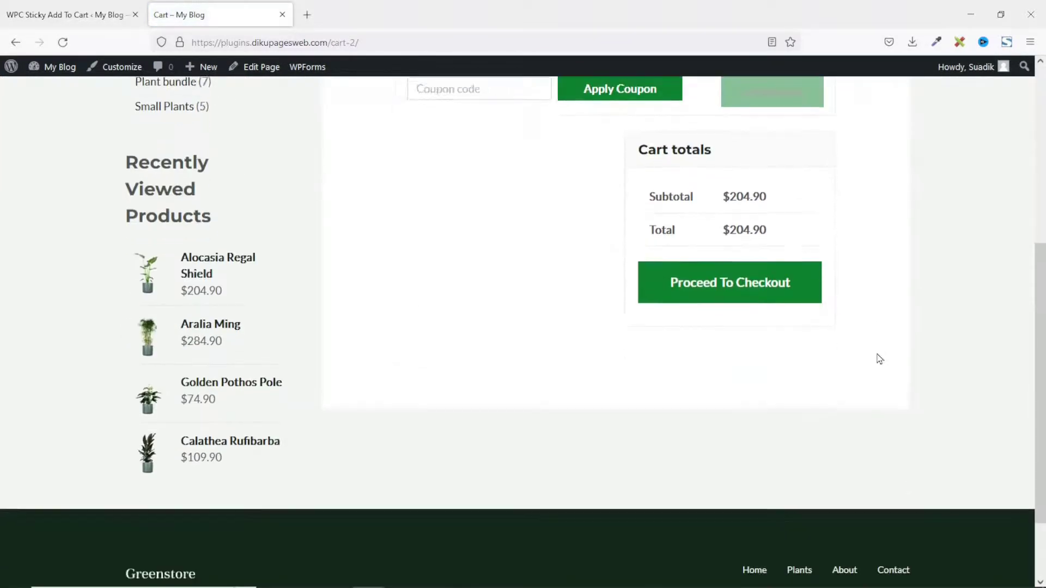
click(704, 268)
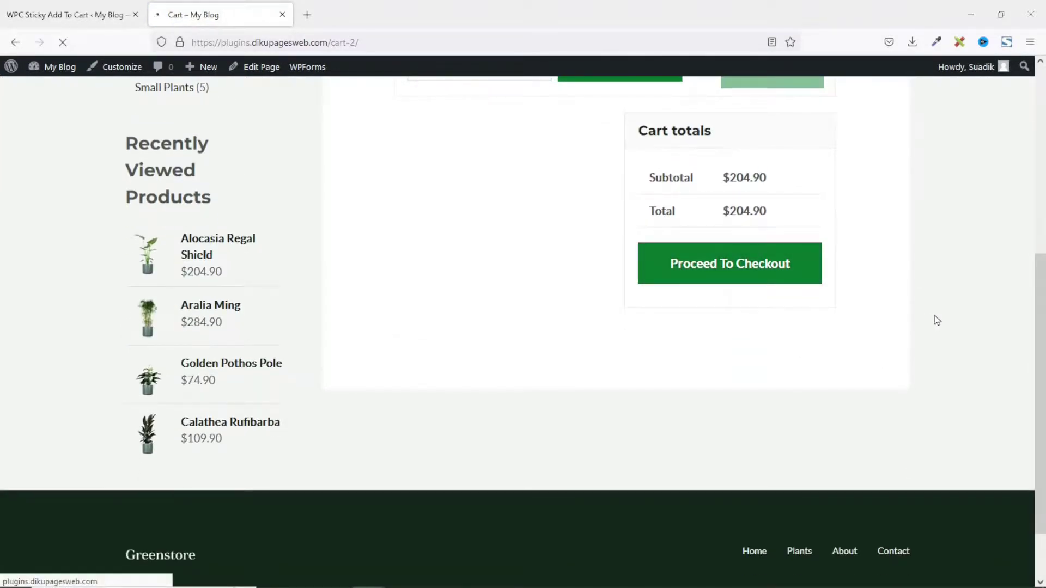
scroll(940, 310, down, 10)
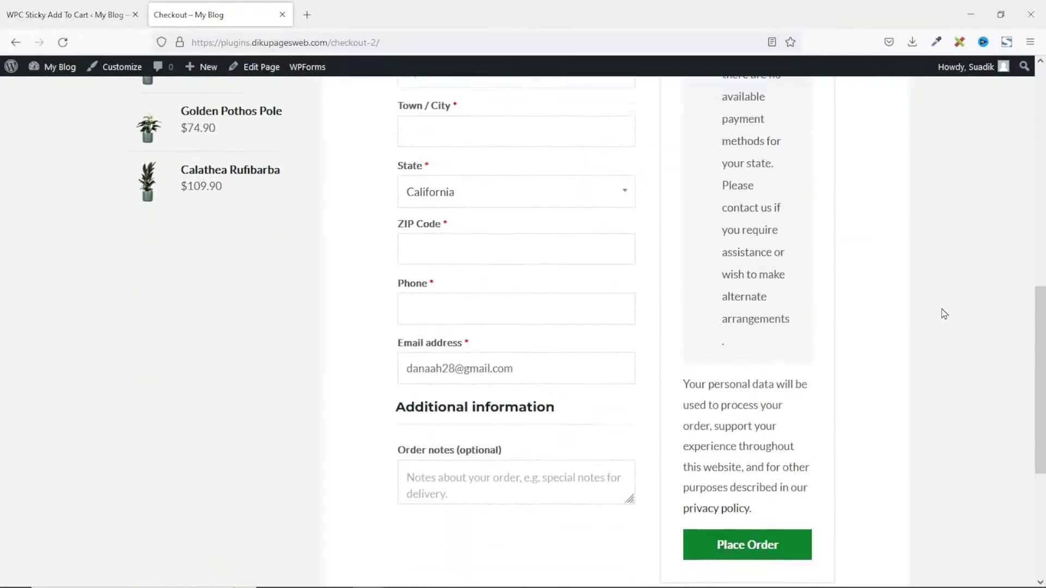
scroll(944, 314, up, 10)
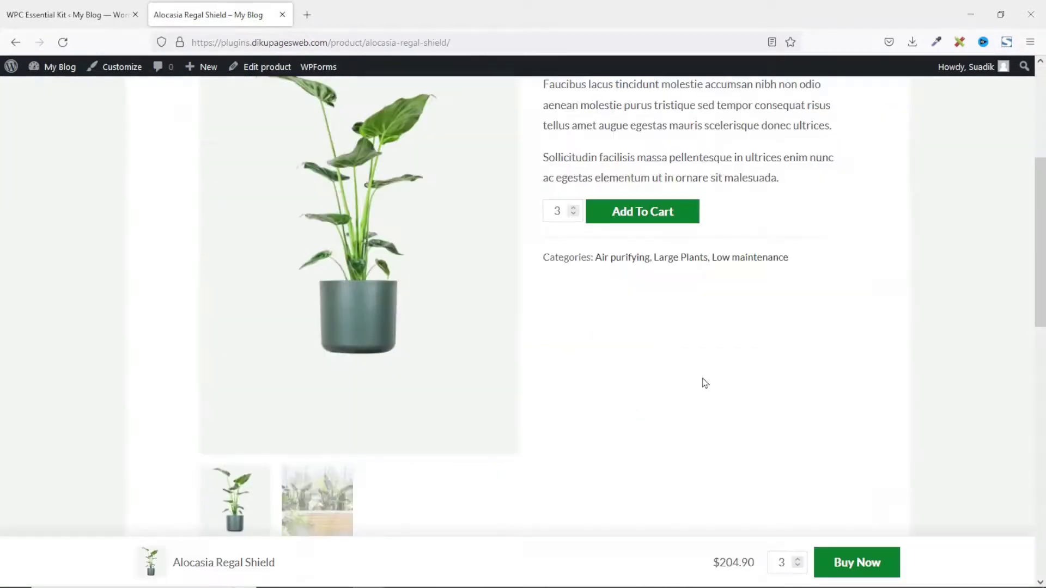